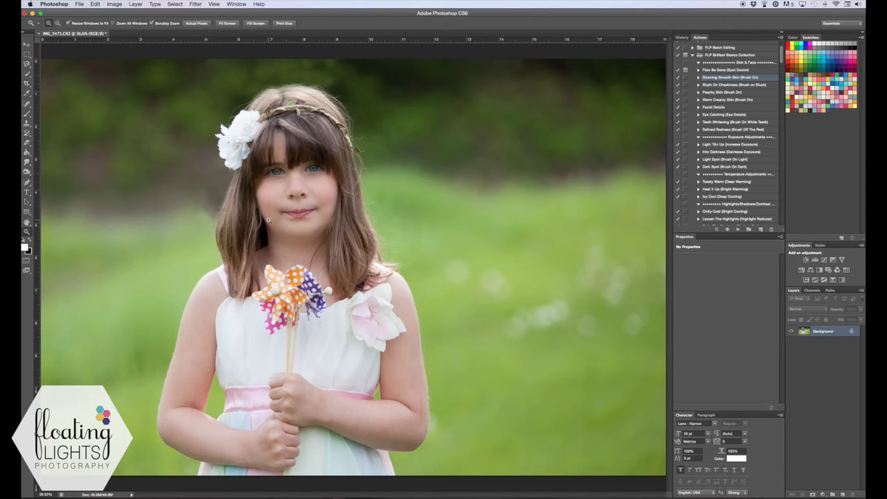
Duplicate the Background layer and name the copy "Eye Pop"
click(300, 165)
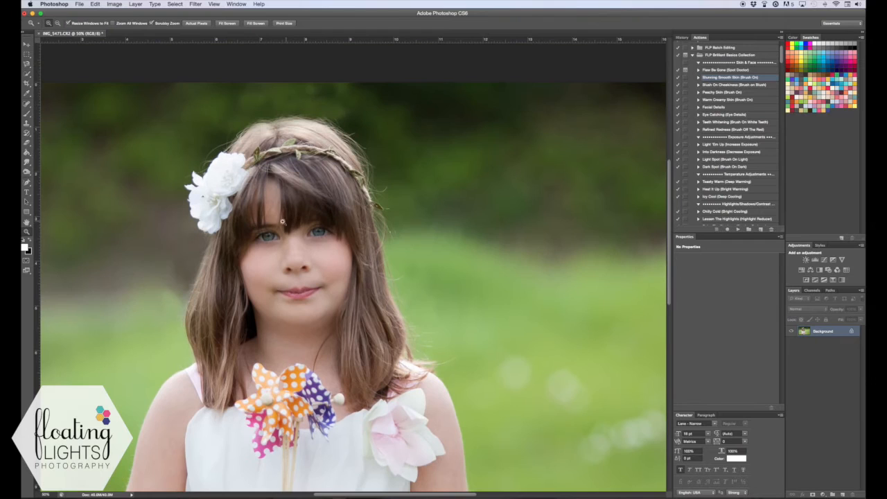
click(300, 227)
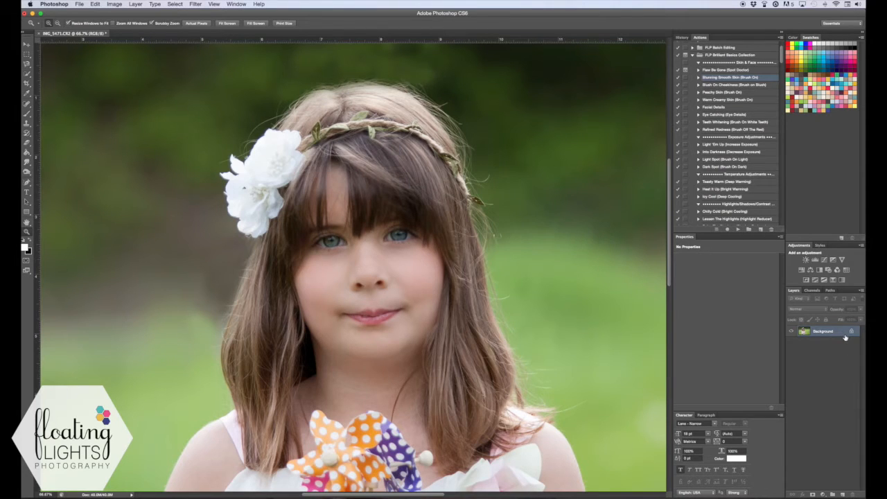
key(super+j)
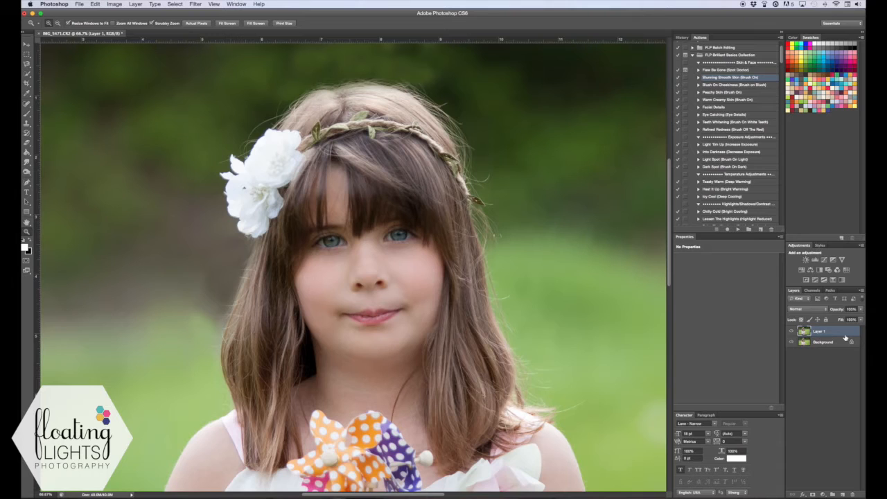
double_click(818, 332)
double_click(819, 332)
text(Hair )
text(Pop)
key(Return)
Fill the Eye Pop layer with 50% gray at 100% opacity and set its blend mode to Overlay
click(97, 6)
click(100, 126)
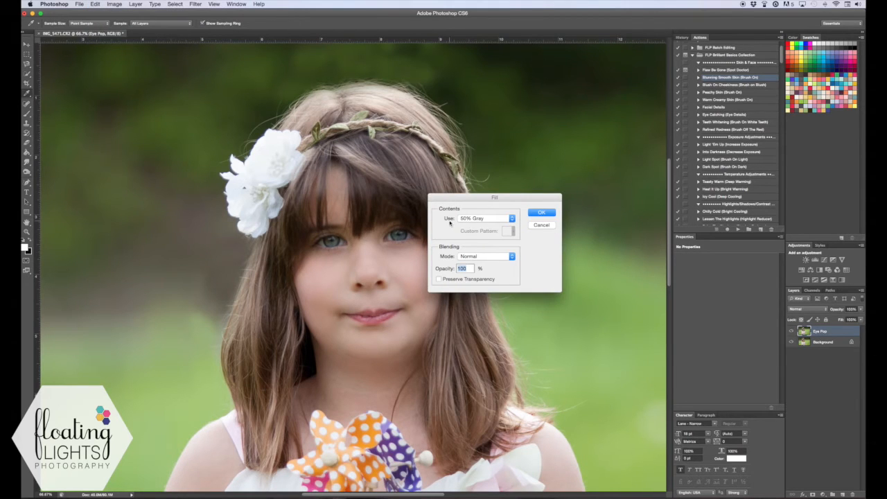
click(484, 219)
click(487, 220)
click(540, 212)
key(z)
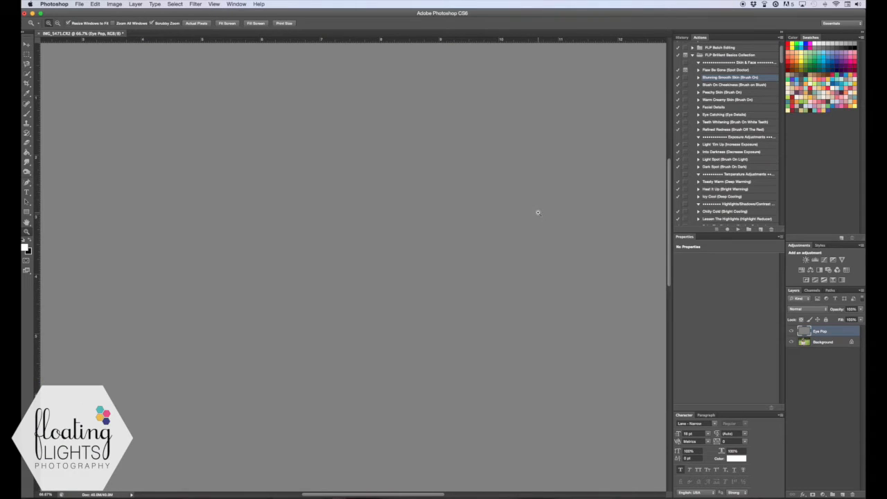
click(811, 311)
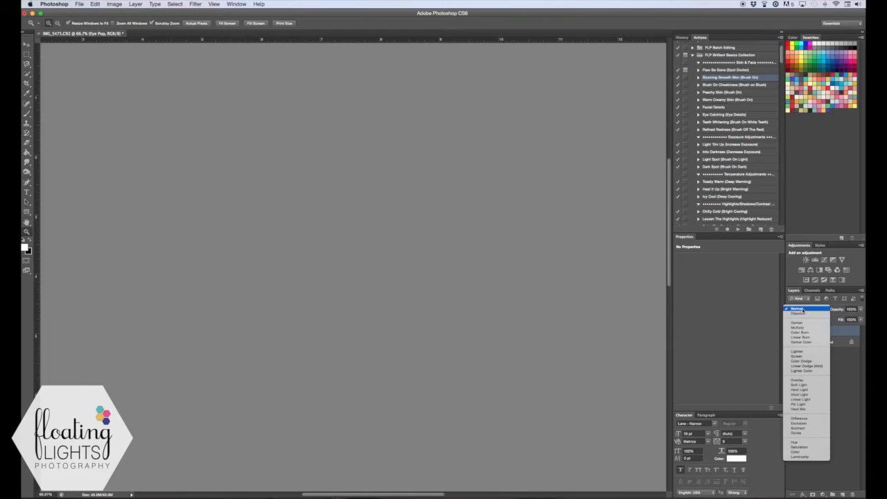
click(797, 381)
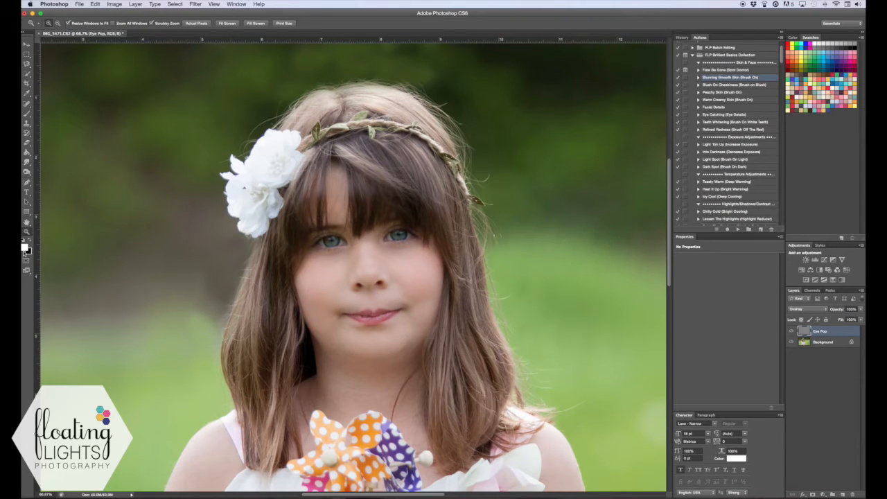
Paint white over both irises on the Eye Pop layer with a small brush to brighten them
click(27, 113)
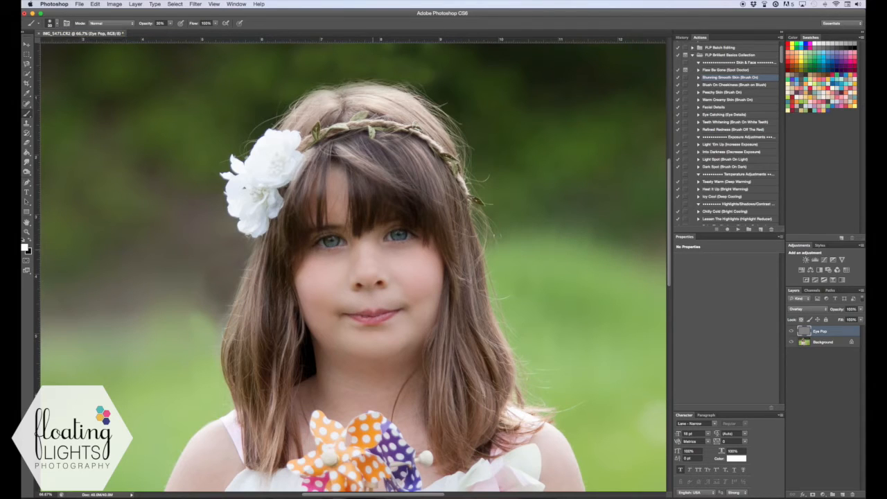
key(bracketright)
key(bracketright)
key(bracketright)
key(bracketright)
key(bracketright)
key(bracketleft)
key(bracketleft)
key(bracketleft)
scroll(326, 242, right, 5)
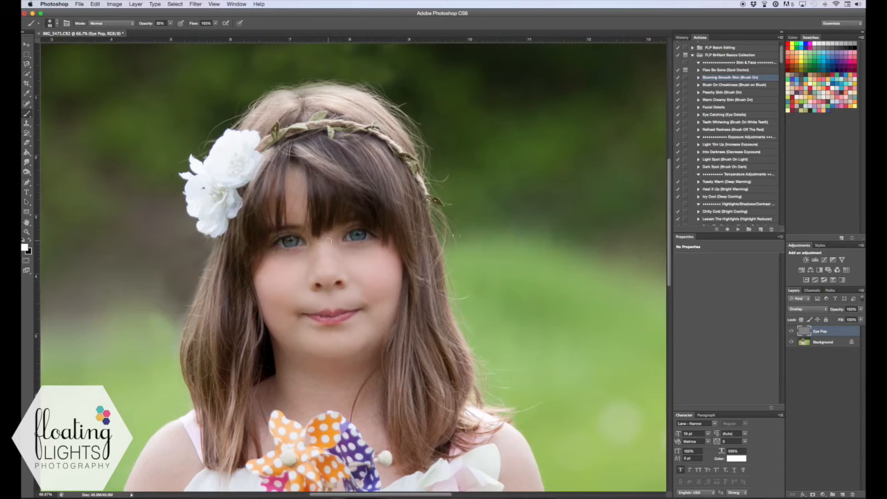
scroll(280, 244, left, 7)
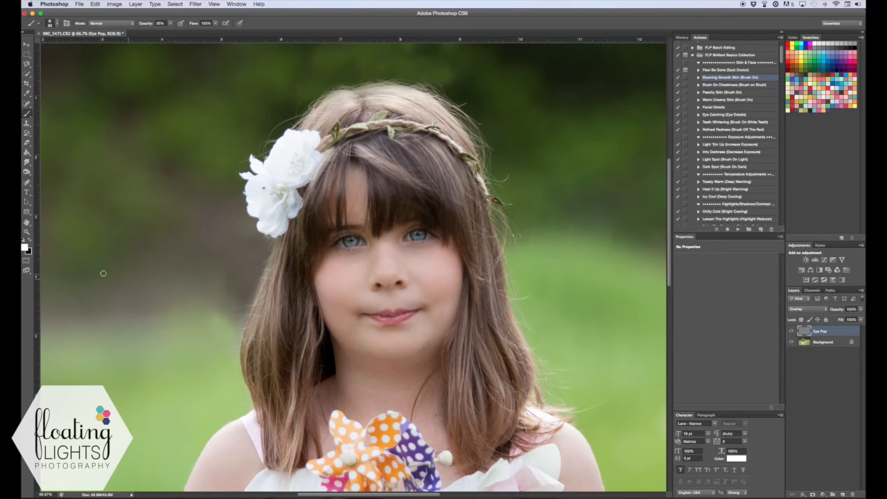
Lower the Eye Pop layer's opacity to about 48% to soften the brightened eyes
click(28, 232)
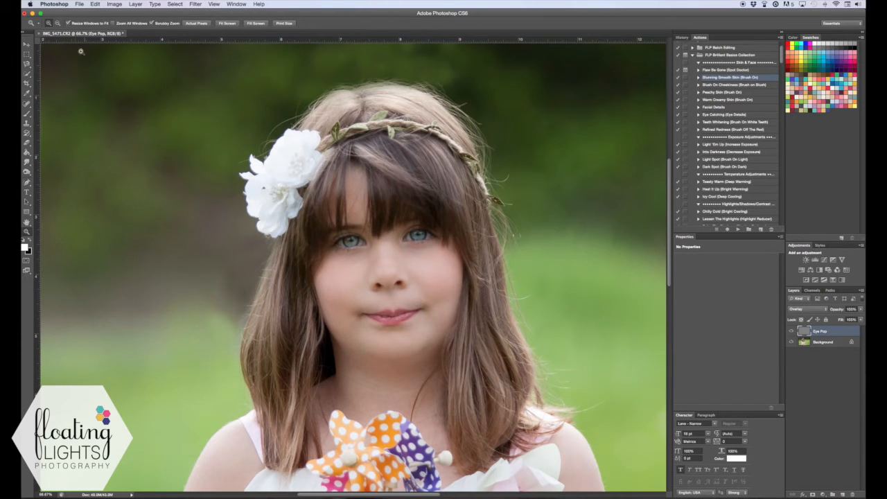
click(26, 114)
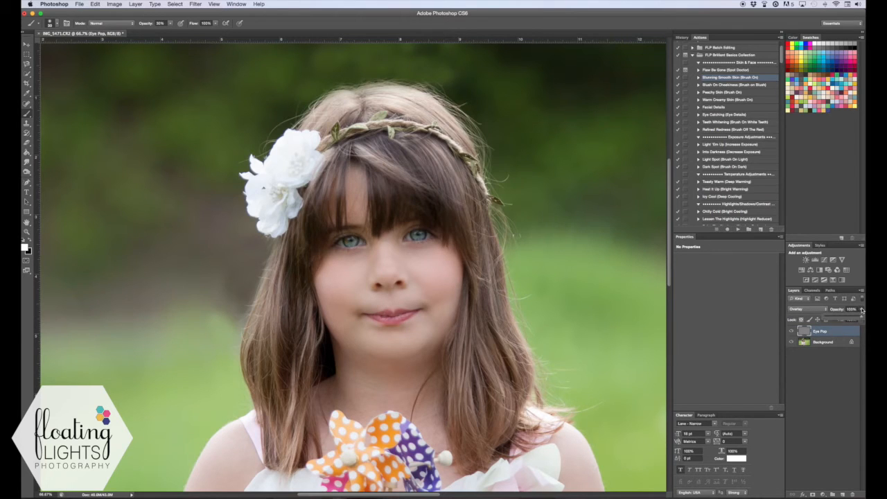
drag(863, 318, 842, 323)
Duplicate the Background layer again and name the copy "Details"
click(835, 343)
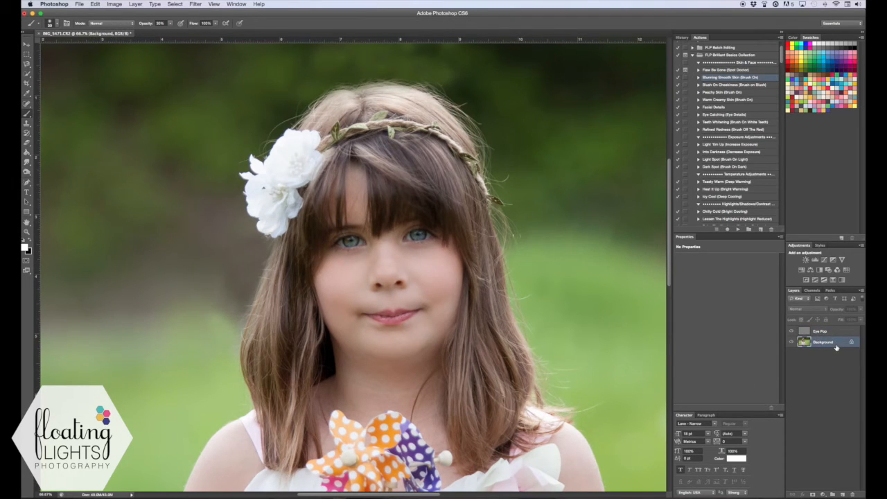
key(super+j)
double_click(829, 342)
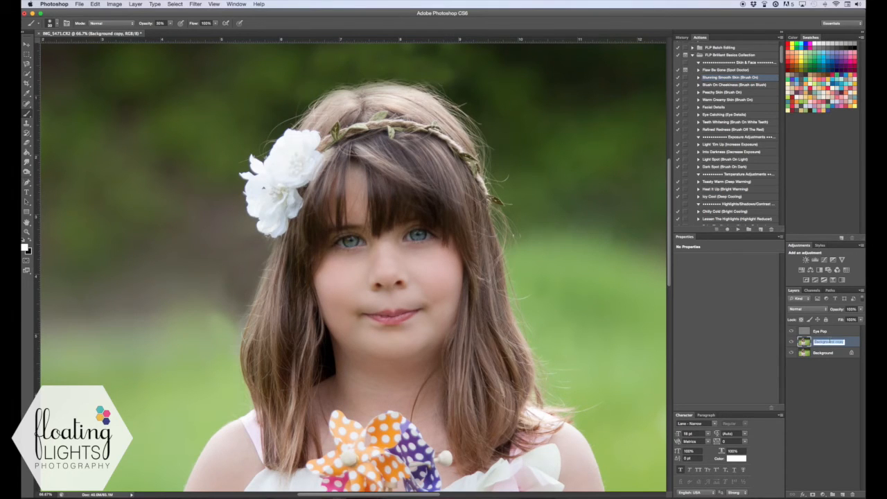
text(Sktails)
key(Return)
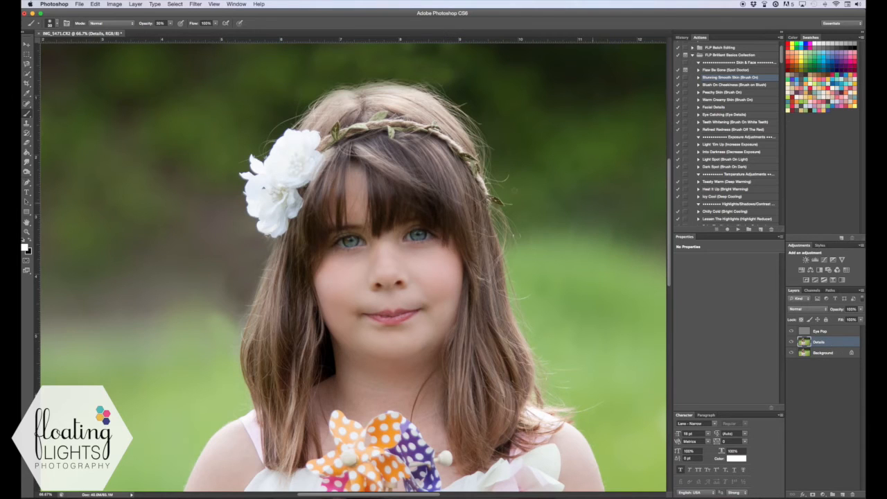
Apply the High Pass filter to the Details layer with a radius of 23 pixels
click(200, 4)
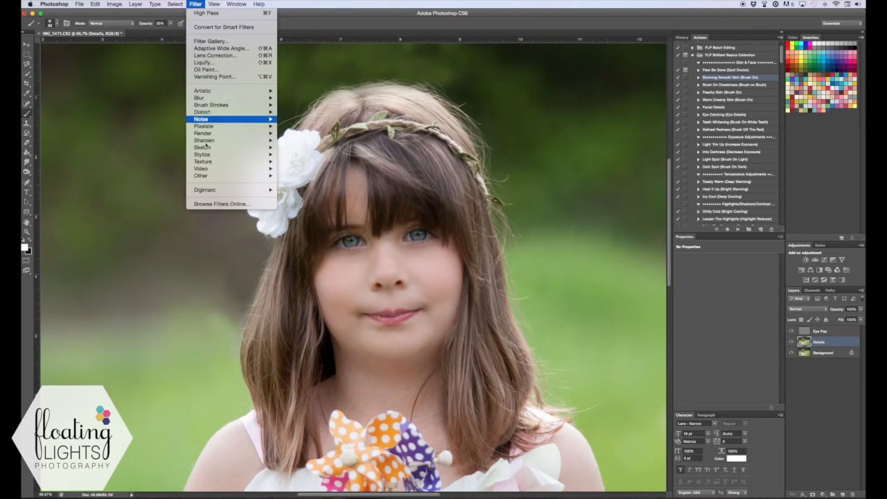
mouse_move(200, 178)
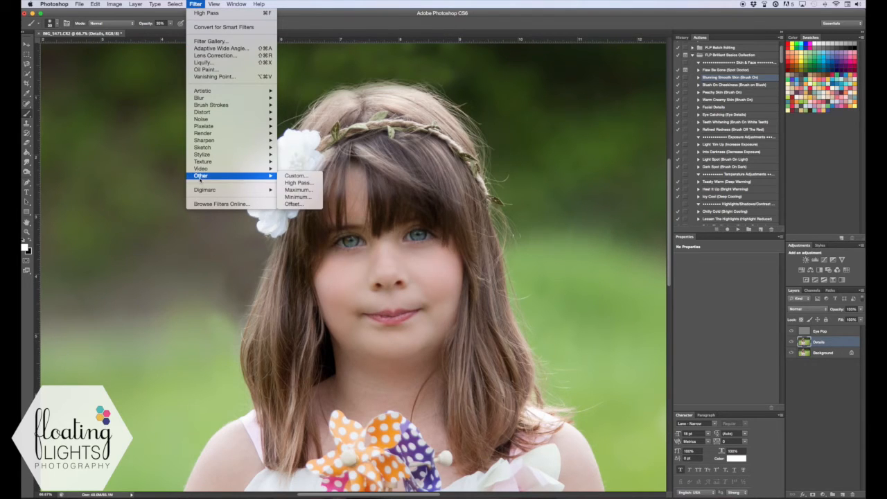
click(298, 182)
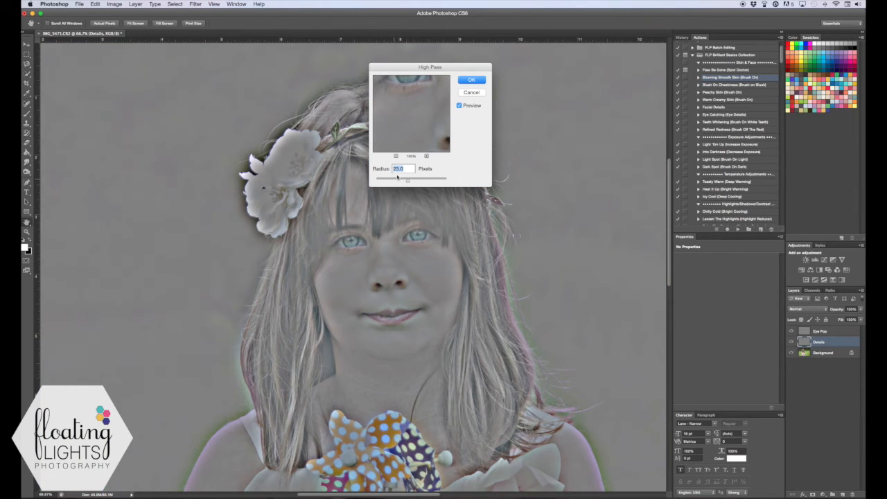
click(469, 81)
key(b)
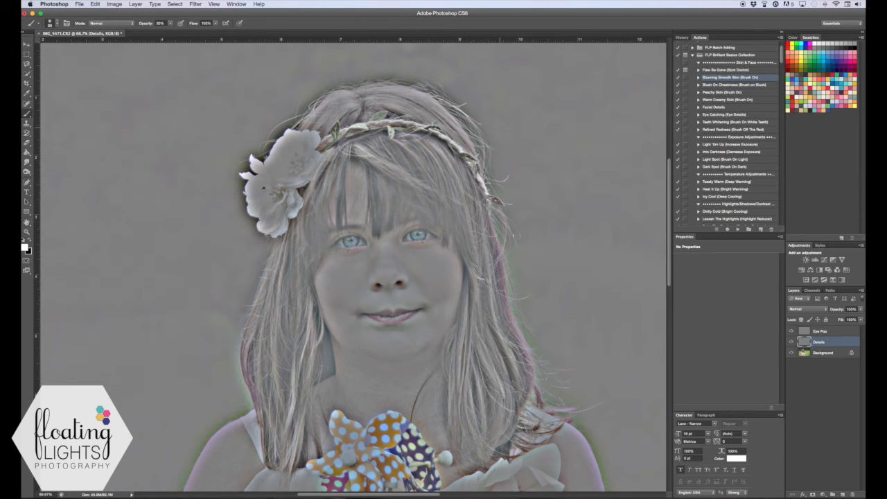
Set the Details layer's blend mode to Soft Light and compare the image with the layer hidden and shown
click(802, 309)
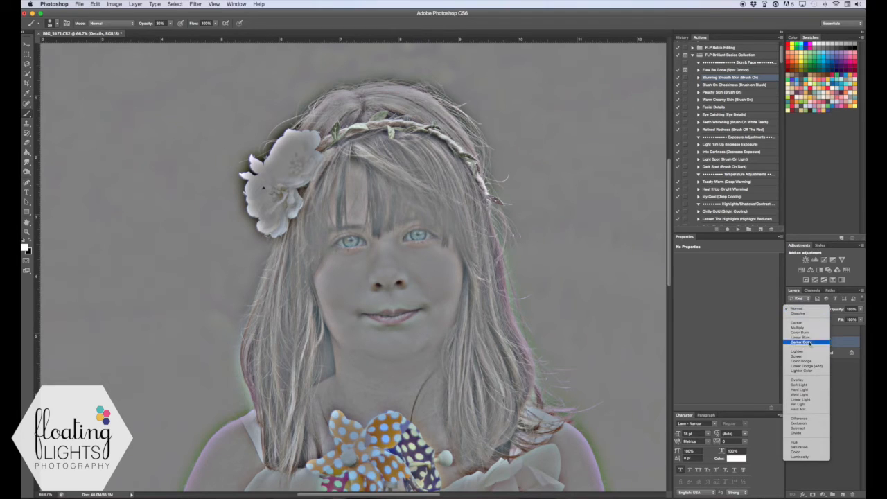
click(794, 386)
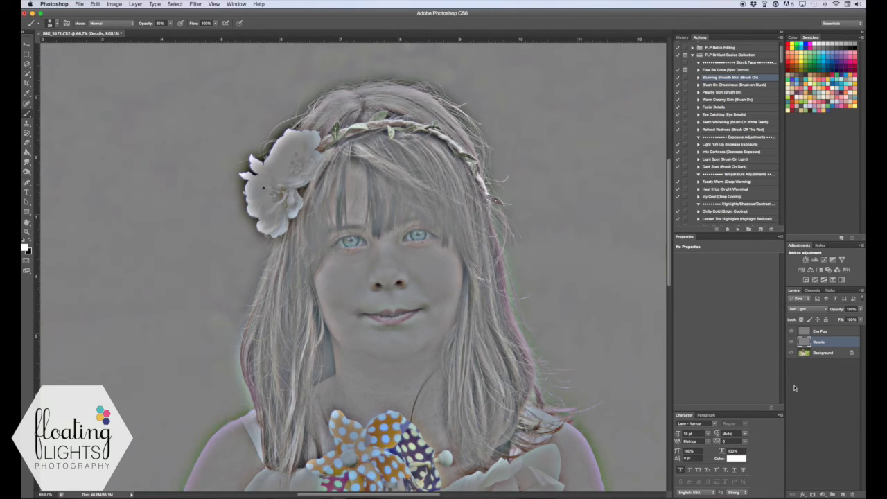
click(791, 341)
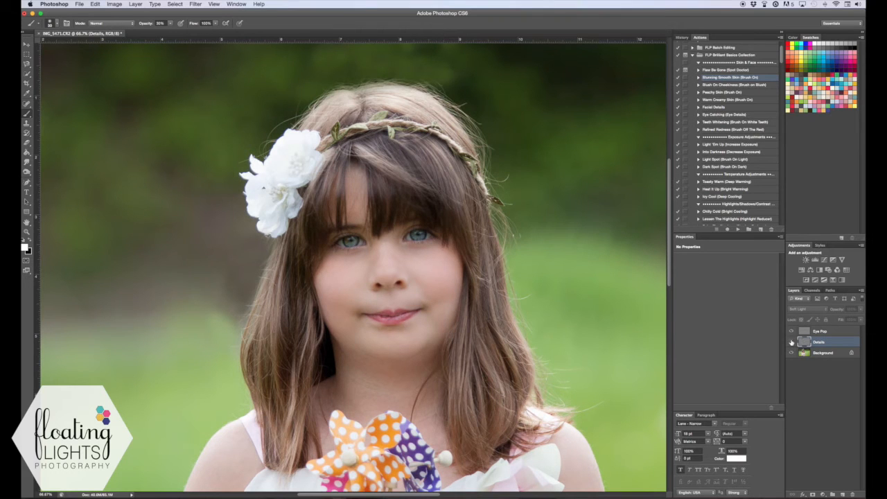
click(791, 341)
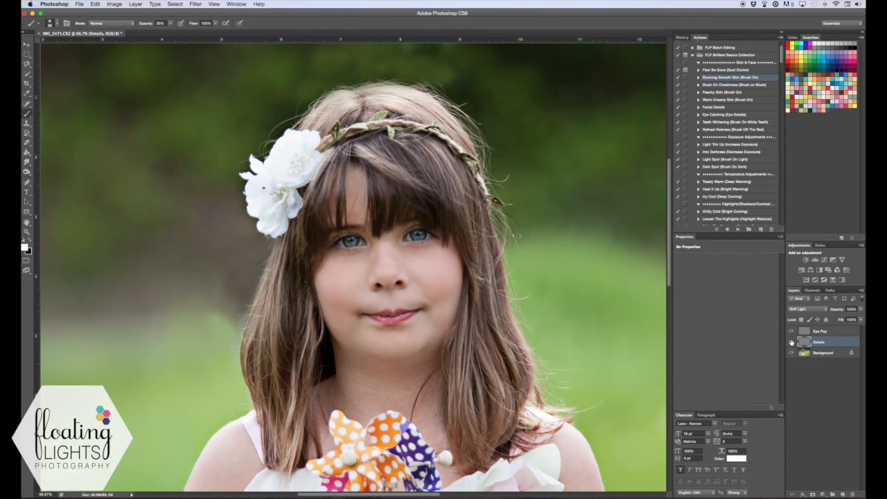
Add a black layer mask to the Details layer and paint white over both eyes with an enlarged brush to reveal their detail
click(813, 494)
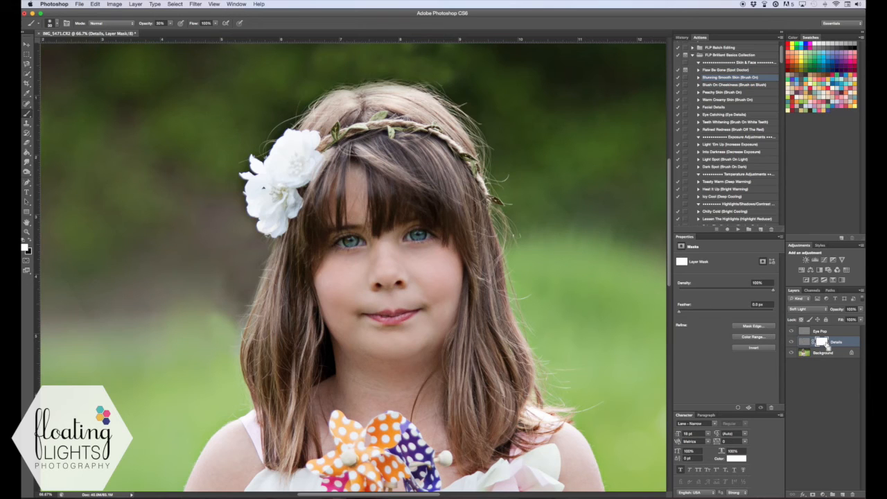
key(super+i)
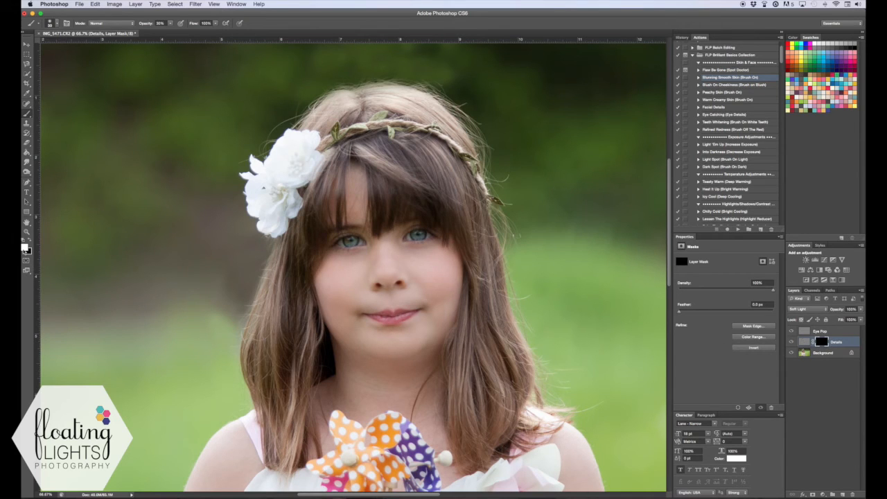
click(25, 249)
key(bracketright)
key(bracketright)
key(bracketright)
key(bracketright)
drag(359, 243, 335, 248)
mouse_move(413, 239)
mouse_down()
mouse_move(406, 237)
mouse_move(424, 235)
mouse_up()
mouse_move(352, 240)
mouse_down()
mouse_move(330, 248)
mouse_move(360, 245)
mouse_up()
drag(413, 240, 408, 237)
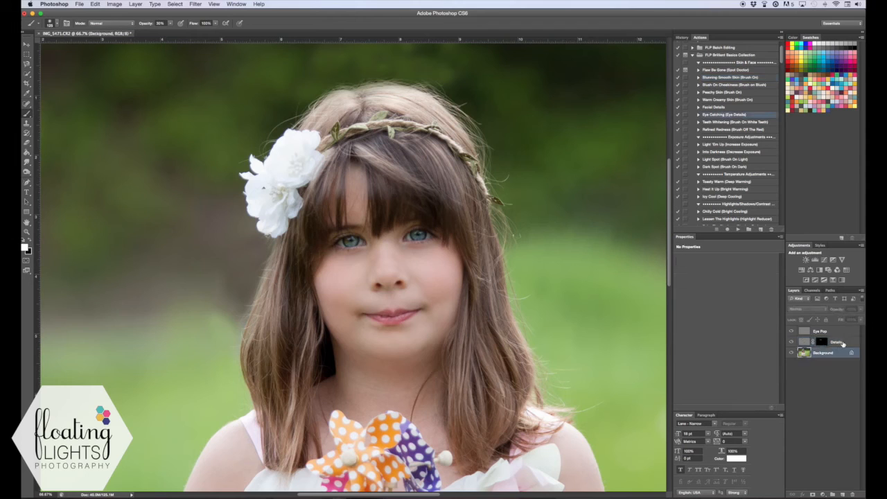
Group the Eye Pop and Details layers into a new group named "Eye Popping"
click(845, 342)
shift+click(847, 331)
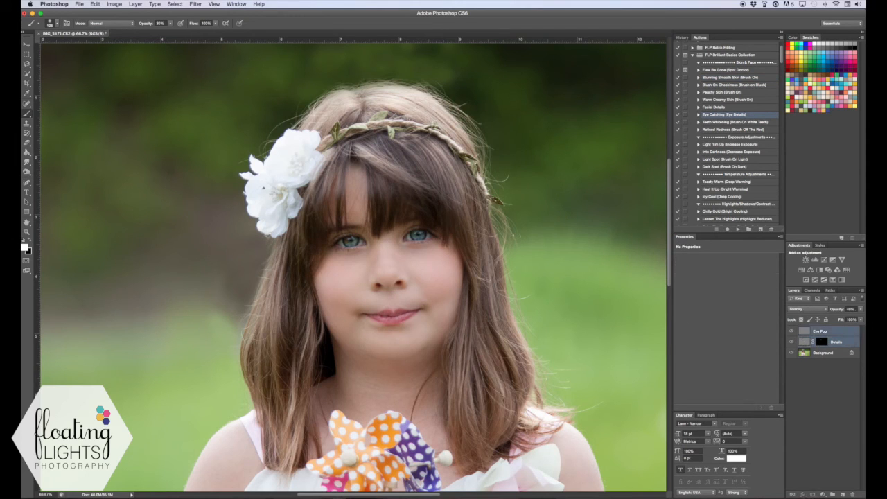
click(862, 291)
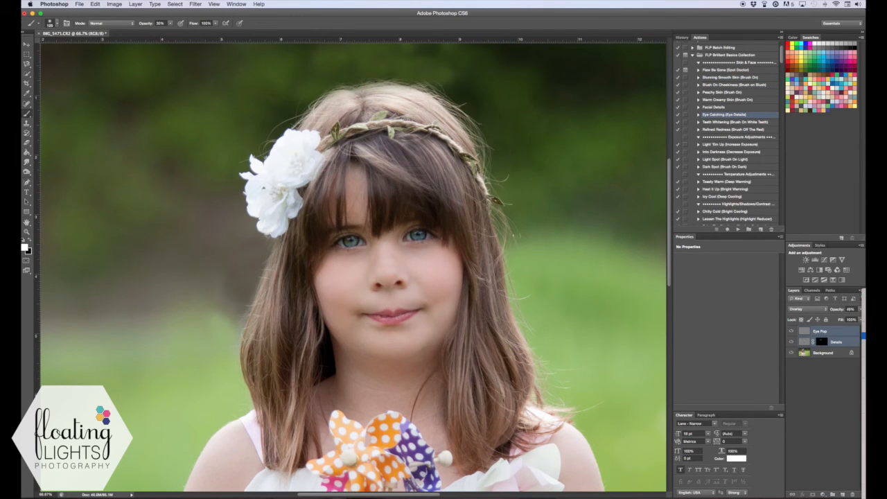
click(862, 335)
text(Eye Popping)
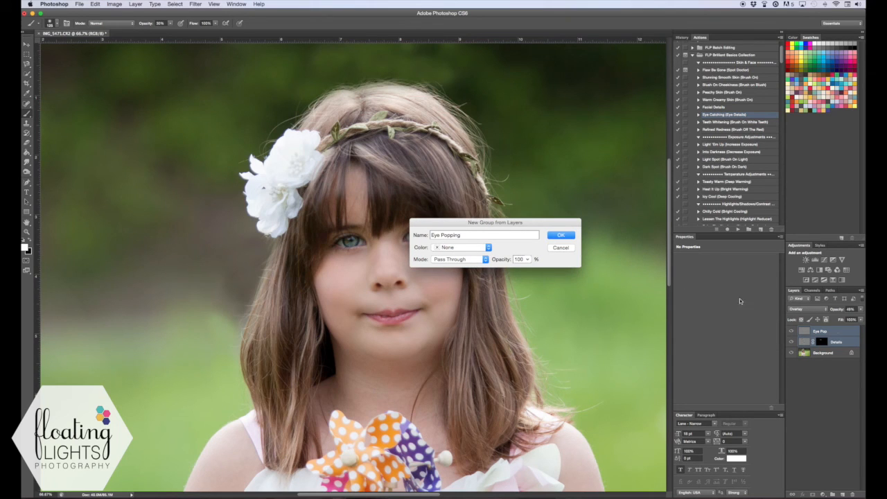
click(563, 235)
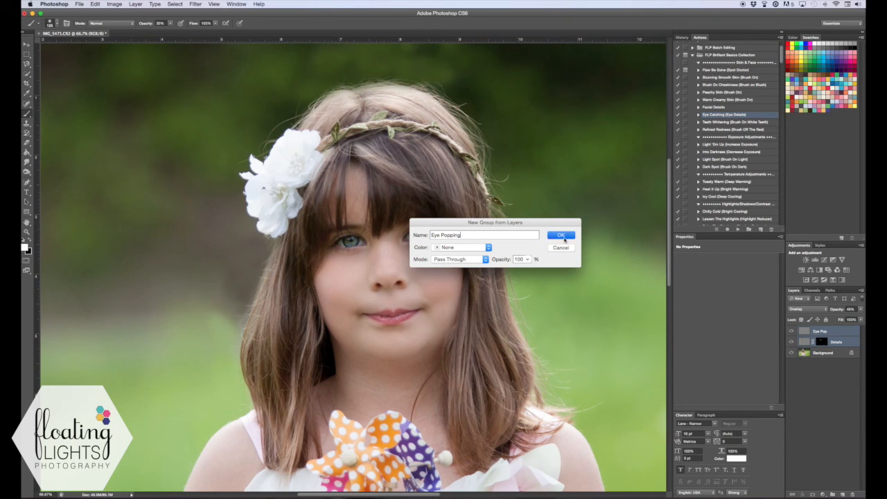
Toggle the Eye Popping group's visibility to compare the eyes before and after the edit
click(791, 331)
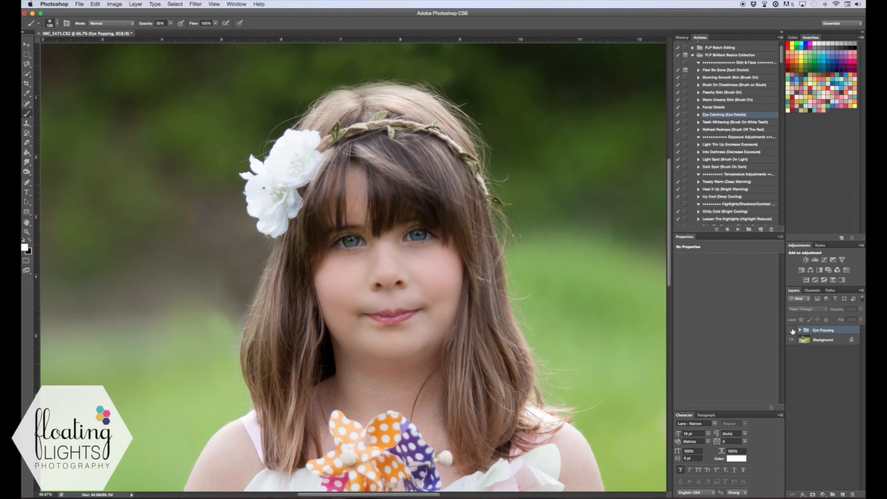
click(792, 331)
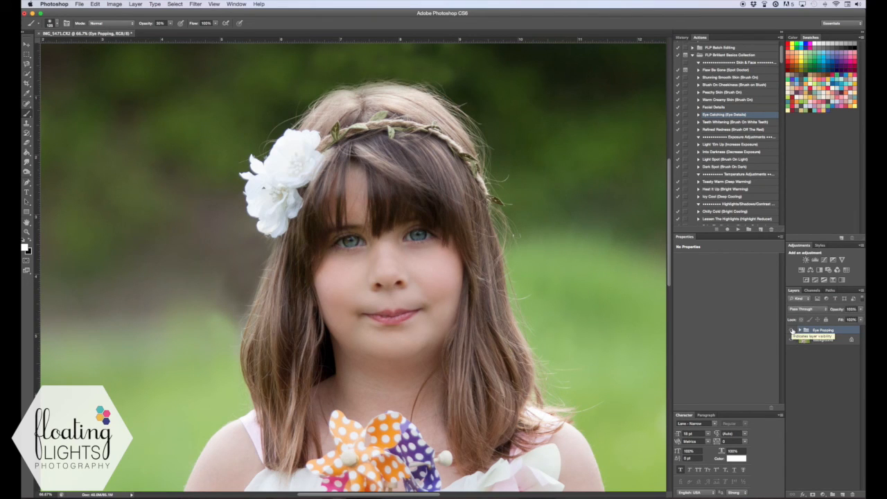
click(792, 331)
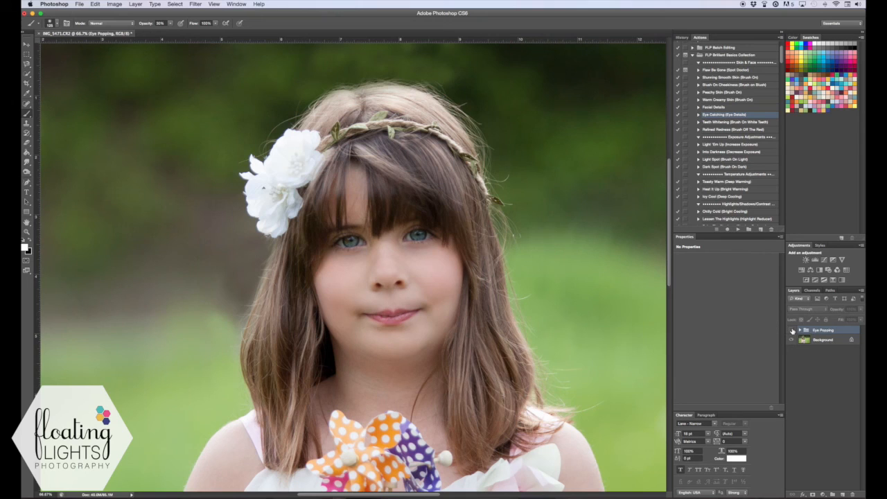
click(792, 331)
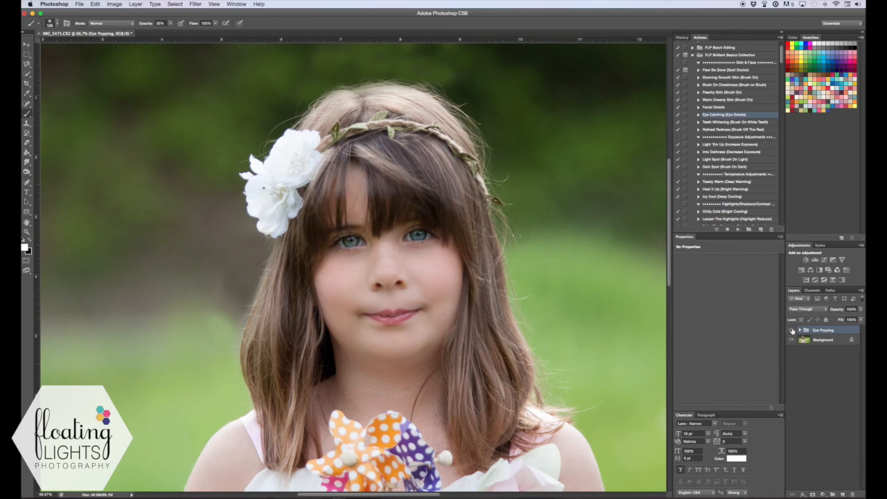